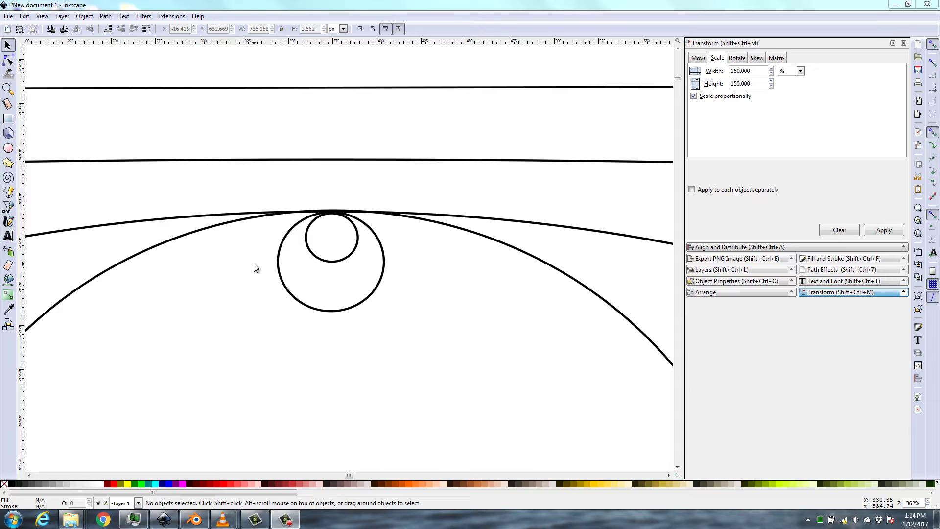
# Examine the tangent circles at several scales, from the smallest circles to the largest arcs and the nearly straight line above them
pyautogui.keyDown('ctrl'); pyautogui.scroll(-3, 253, 262); pyautogui.keyUp('ctrl')
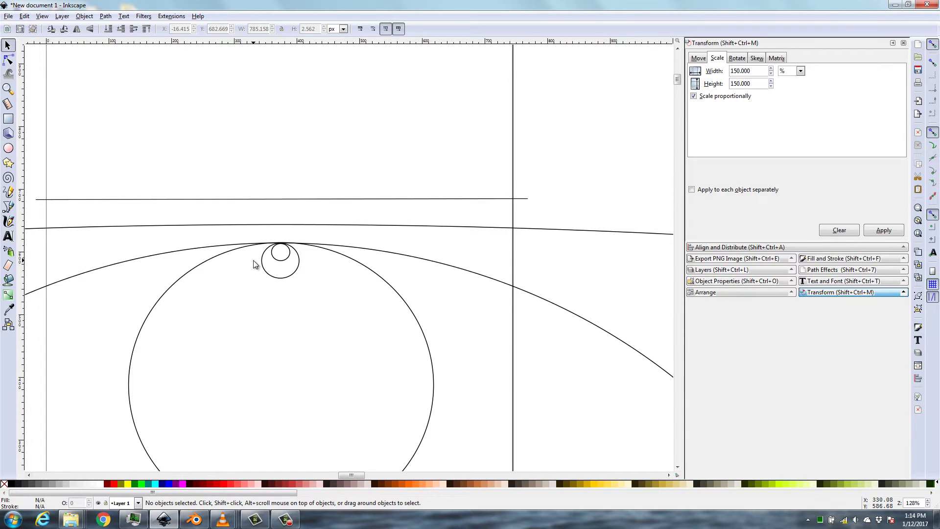
pyautogui.keyDown('ctrl'); pyautogui.scroll(-2, 253, 265); pyautogui.keyUp('ctrl')
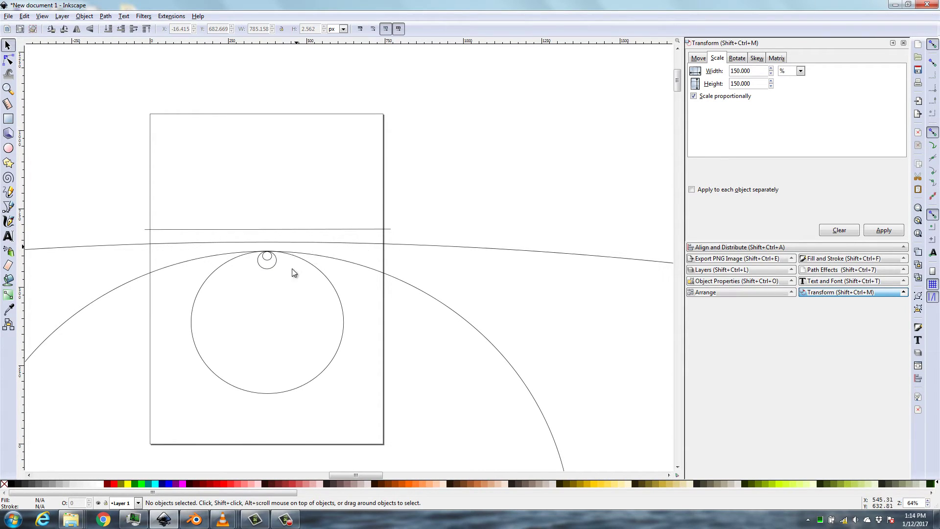
pyautogui.keyDown('ctrl'); pyautogui.scroll(-4, 263, 273); pyautogui.keyUp('ctrl')
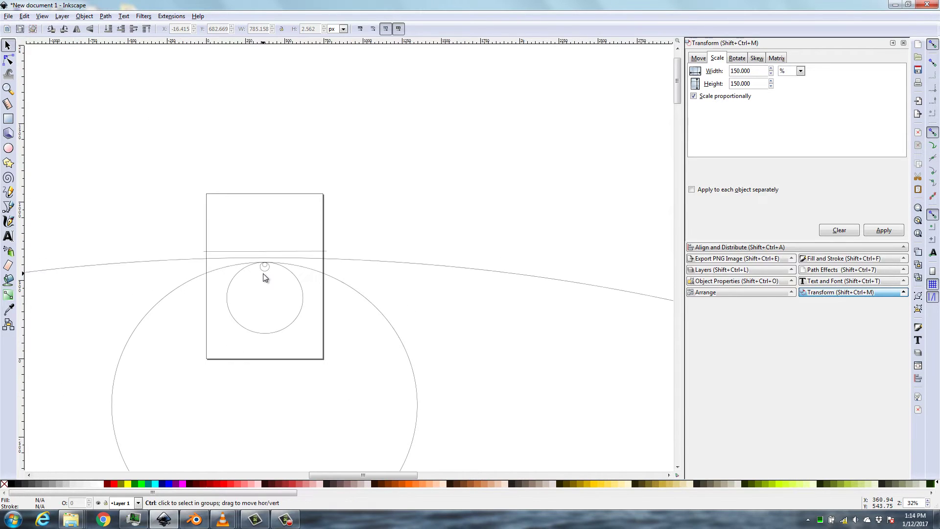
pyautogui.keyDown('ctrl'); pyautogui.scroll(-1, 264, 274); pyautogui.keyUp('ctrl')
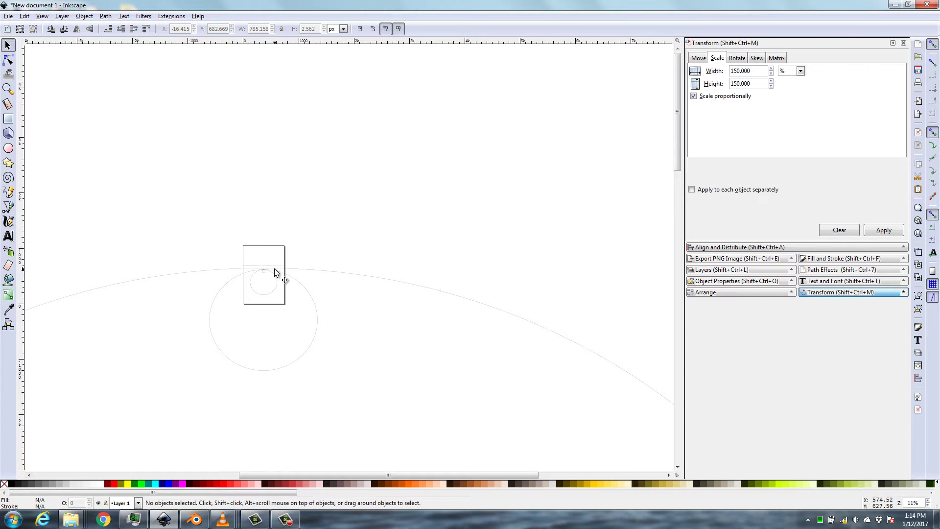
pyautogui.keyDown('ctrl'); pyautogui.scroll(-2, 400, 305); pyautogui.keyUp('ctrl')
pyautogui.keyDown('ctrl'); pyautogui.scroll(2, 398, 302); pyautogui.keyUp('ctrl')
pyautogui.keyDown('ctrl'); pyautogui.scroll(3, 352, 292); pyautogui.keyUp('ctrl')
pyautogui.keyDown('shift'); pyautogui.hscroll(-10, 211, 375); pyautogui.keyUp('shift')
pyautogui.keyDown('ctrl'); pyautogui.scroll(2, 308, 373); pyautogui.keyUp('ctrl')
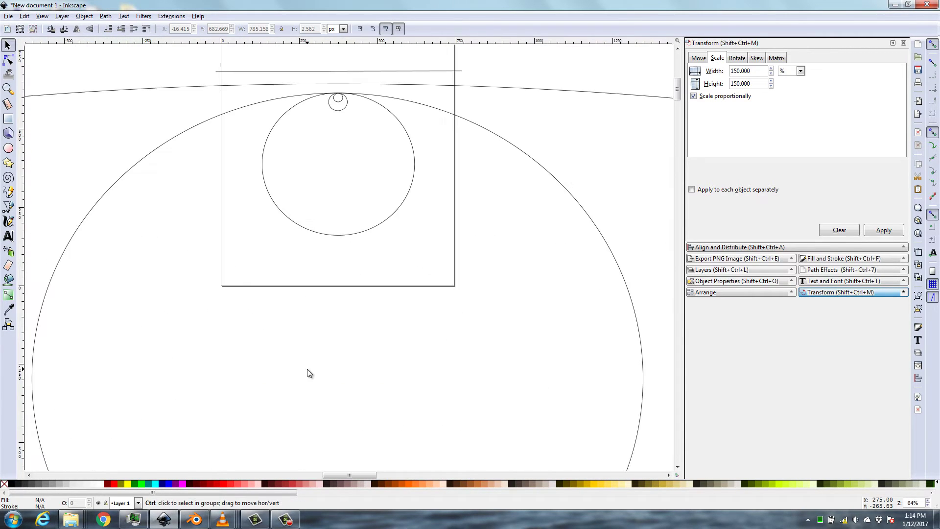
pyautogui.scroll(4, 307, 373)
pyautogui.keyDown('ctrl'); pyautogui.scroll(2, 308, 373); pyautogui.keyUp('ctrl')
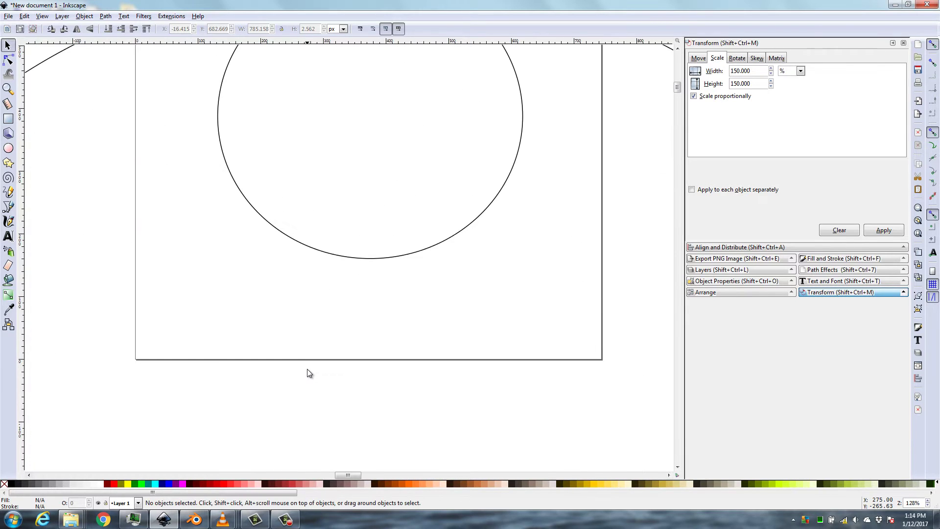
pyautogui.scroll(8, 307, 373)
pyautogui.scroll(5, 307, 368)
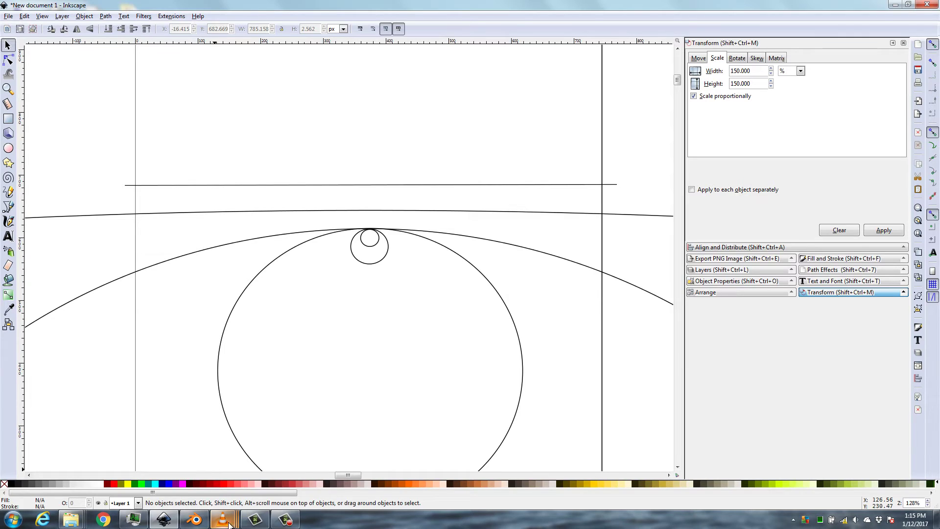
# Switch to the VLC window with horizon video40001-0320.avi, play the first seconds, pause it and minimize the player
pyautogui.moveTo(229, 525)
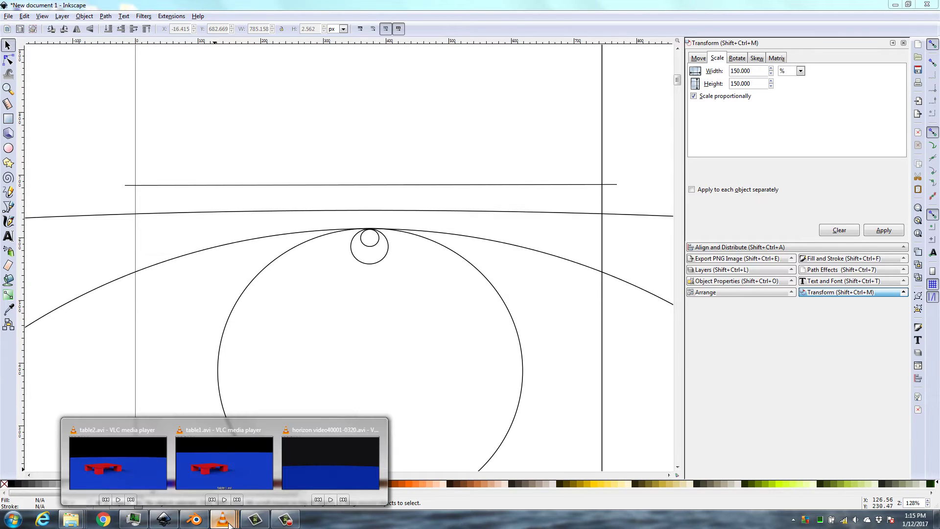
pyautogui.click(298, 466)
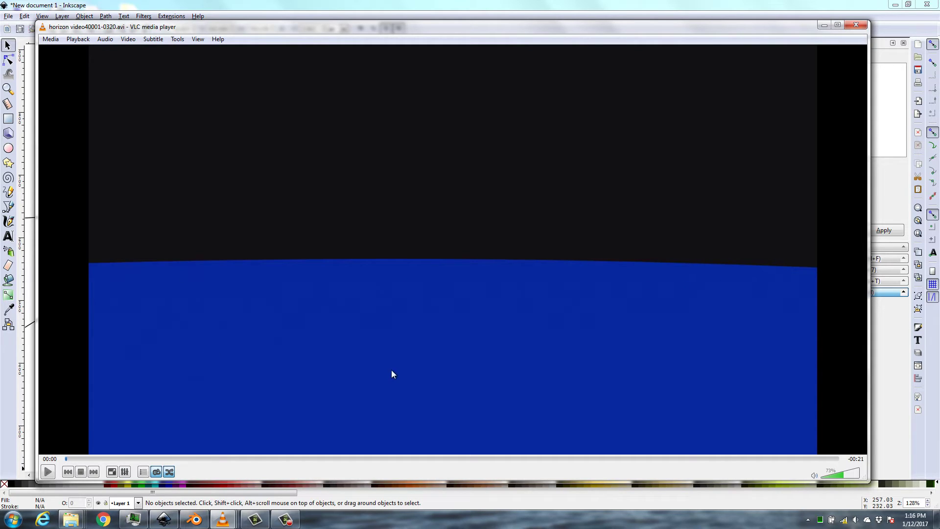
pyautogui.click(48, 472)
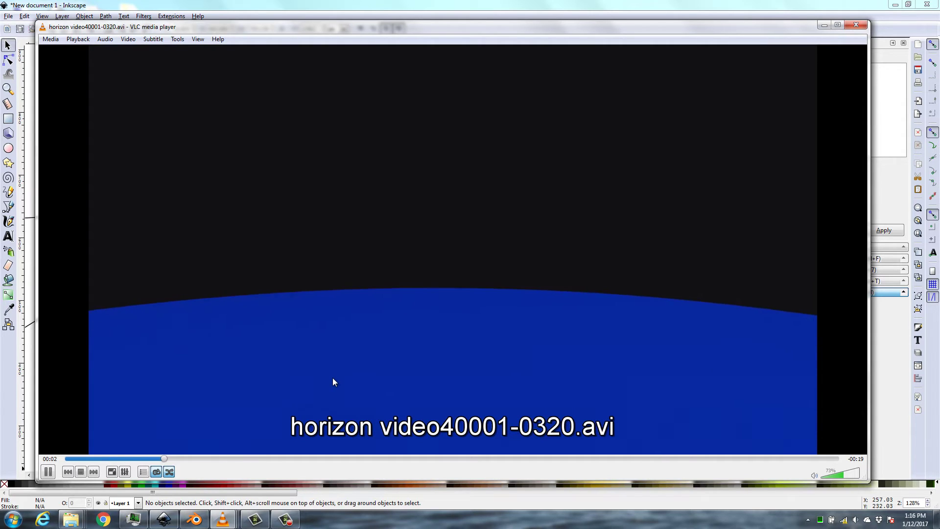
pyautogui.click(45, 472)
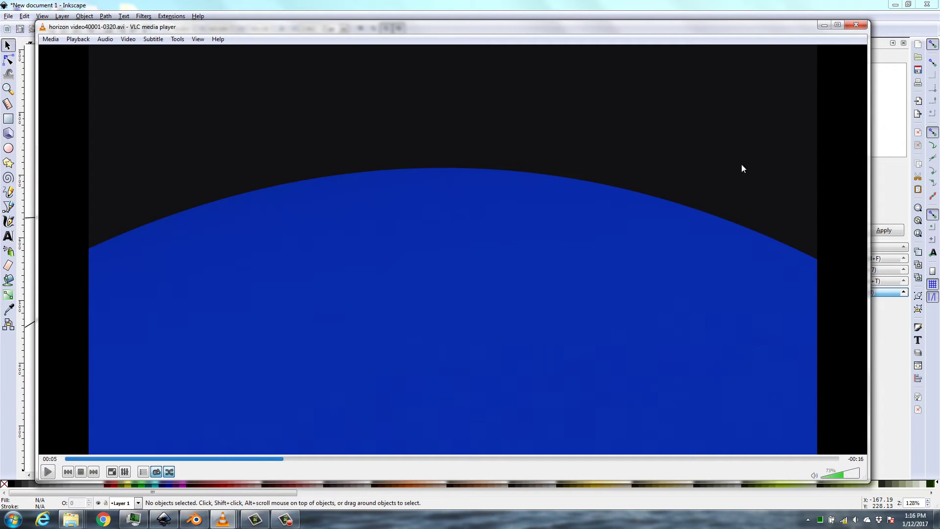
pyautogui.click(824, 25)
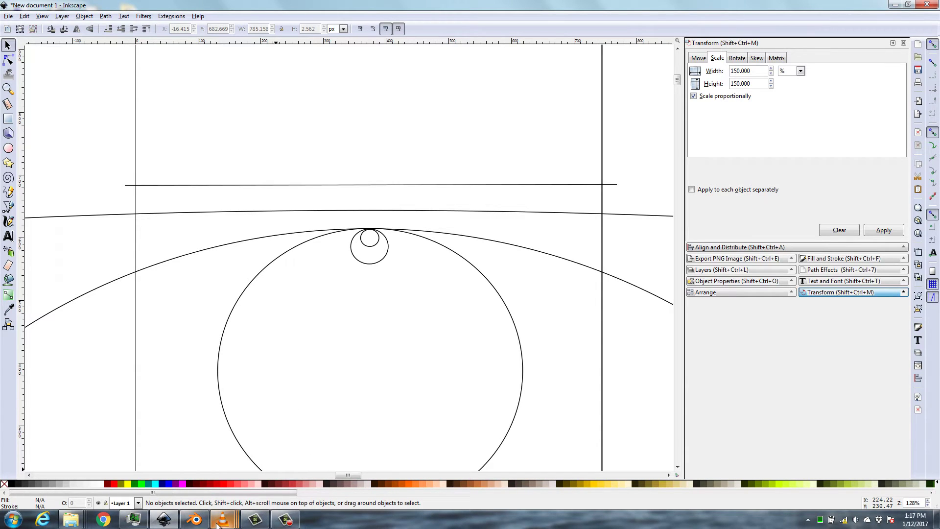
# Bring up table2.avi in VLC, play it until the table has receded into the distance, pause it and minimize the player
pyautogui.moveTo(219, 525)
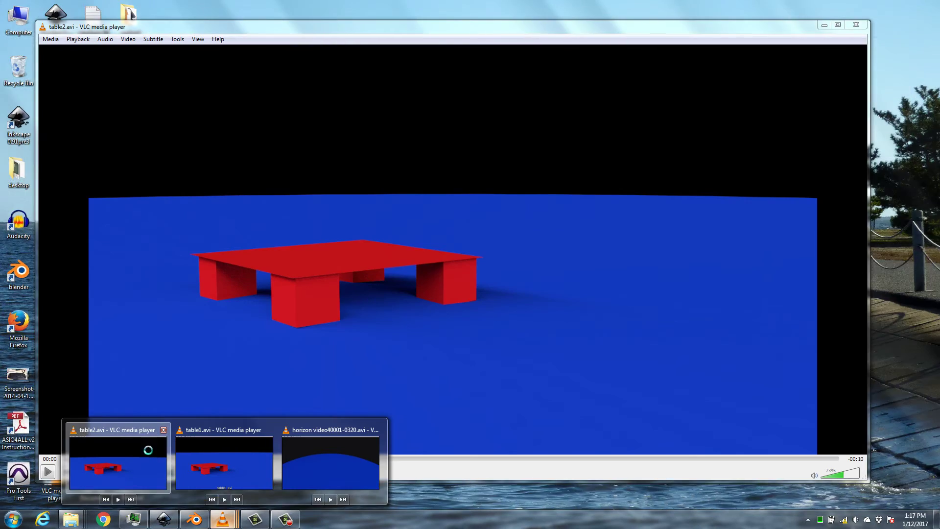
pyautogui.click(149, 450)
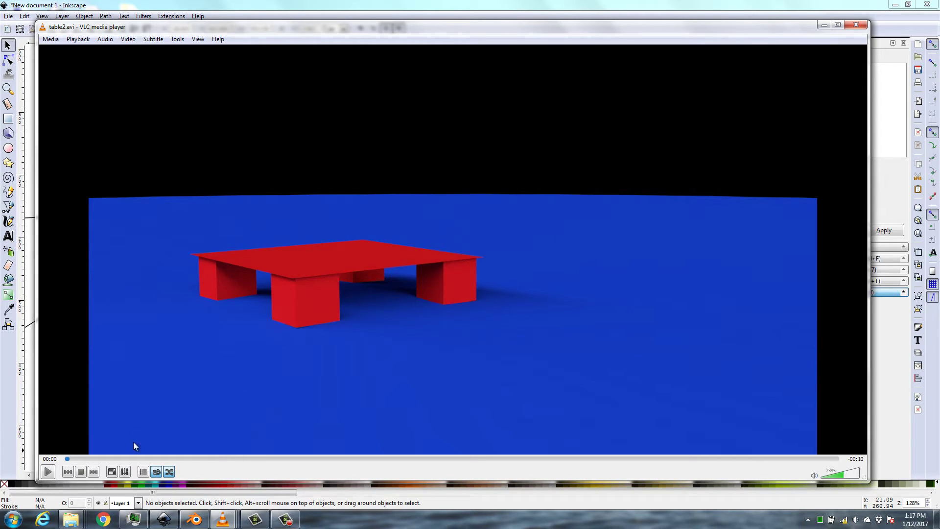
pyautogui.click(48, 471)
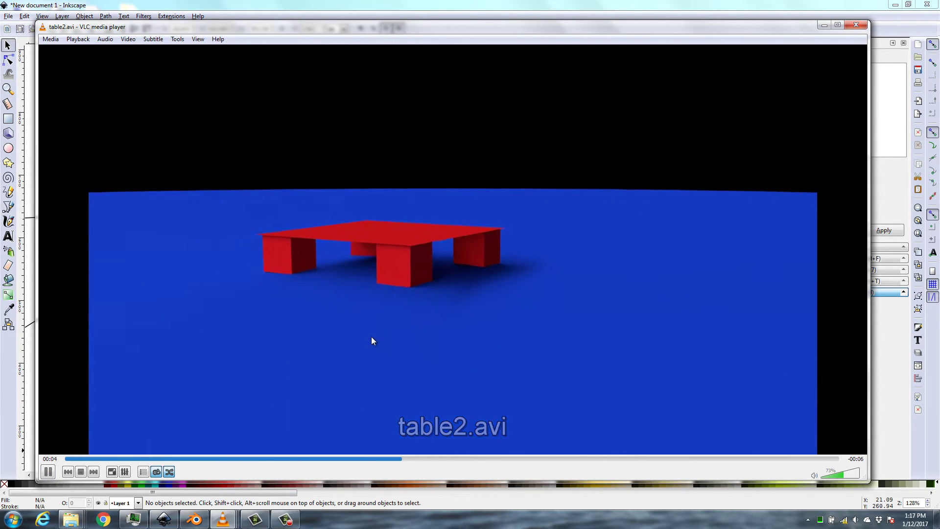
pyautogui.click(48, 471)
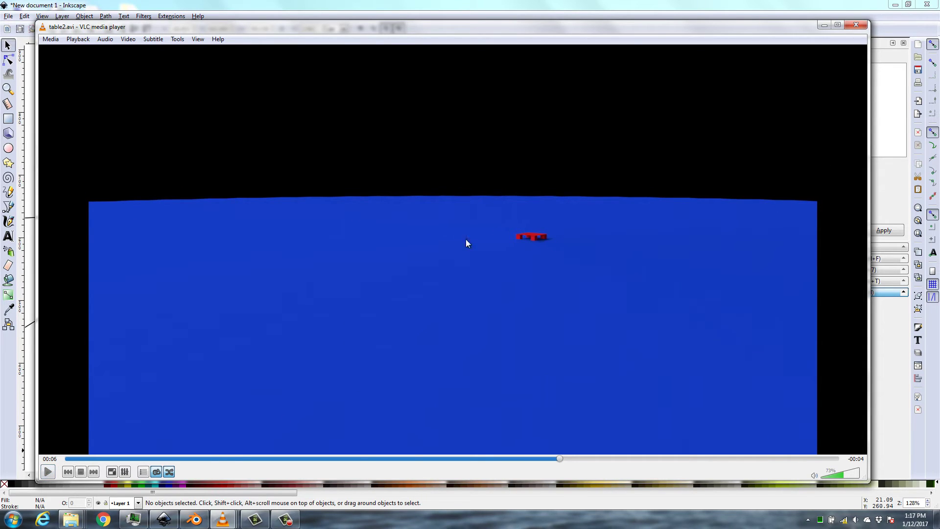
pyautogui.click(828, 26)
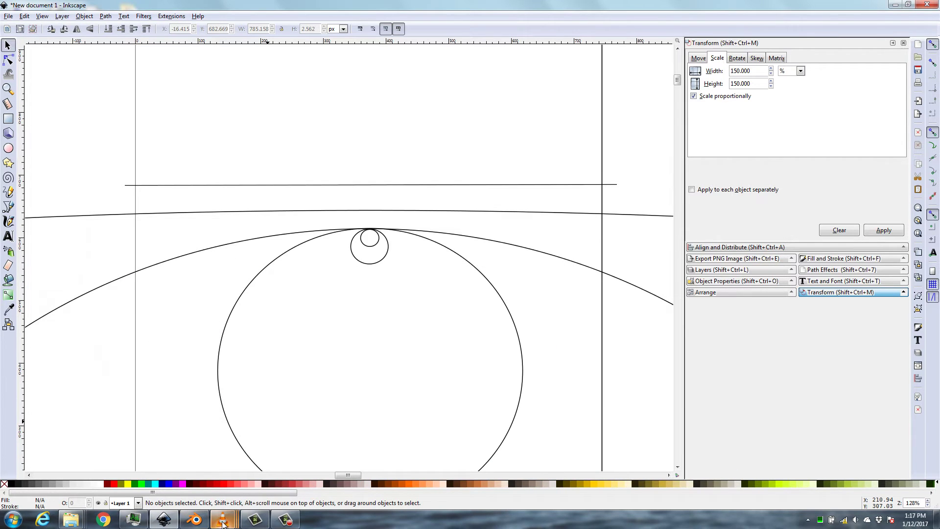
# Bring up table1.avi in VLC, play its first seconds, pause it and minimize the player
pyautogui.moveTo(223, 523)
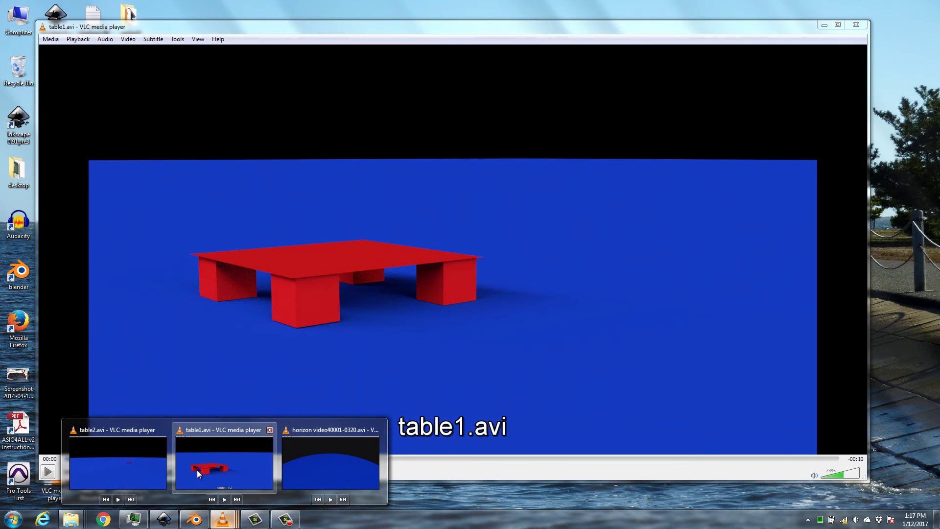
pyautogui.click(197, 470)
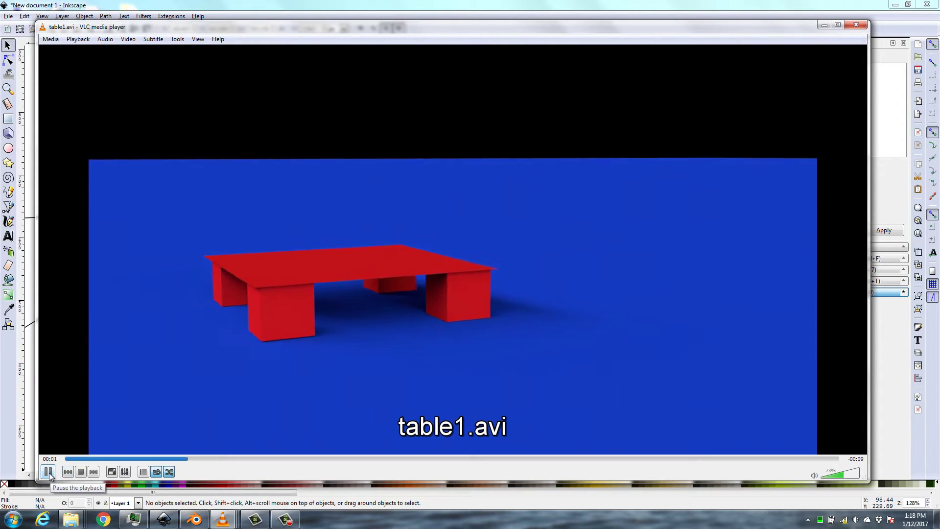
pyautogui.click(47, 472)
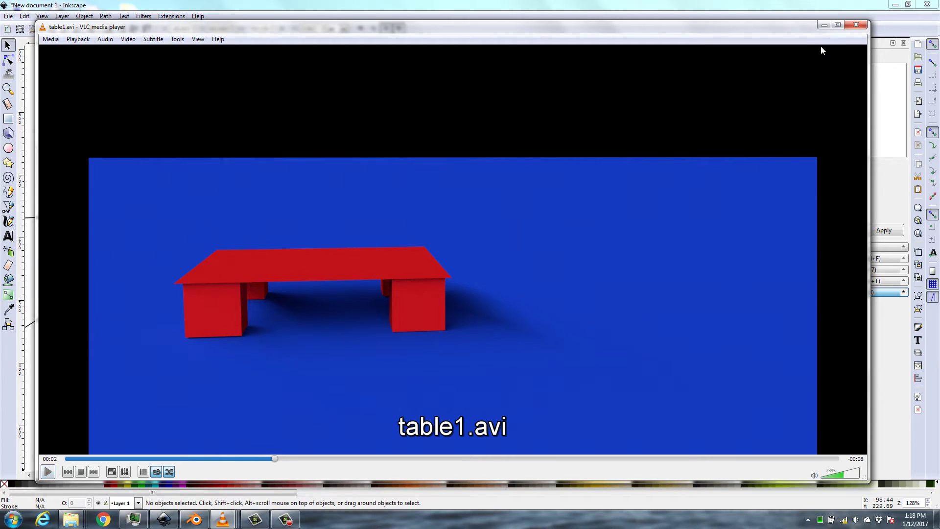
pyautogui.click(824, 25)
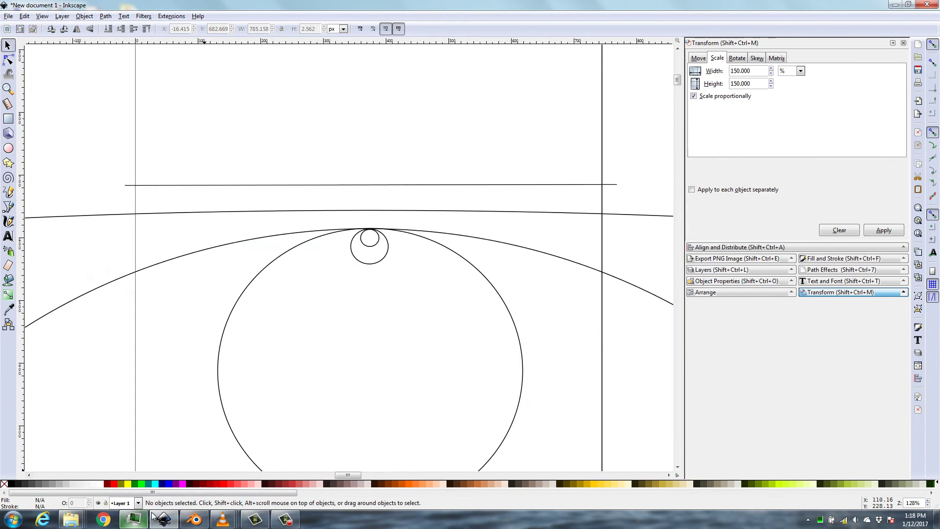
# Reopen table2.avi in VLC, rewind it to the beginning, replay it to about 6 seconds and minimize the player
pyautogui.click(226, 523)
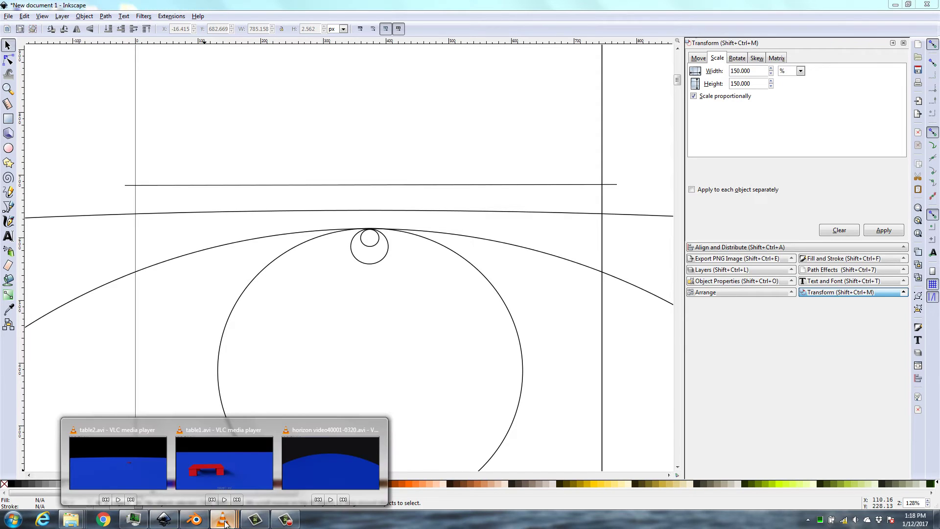
pyautogui.click(137, 461)
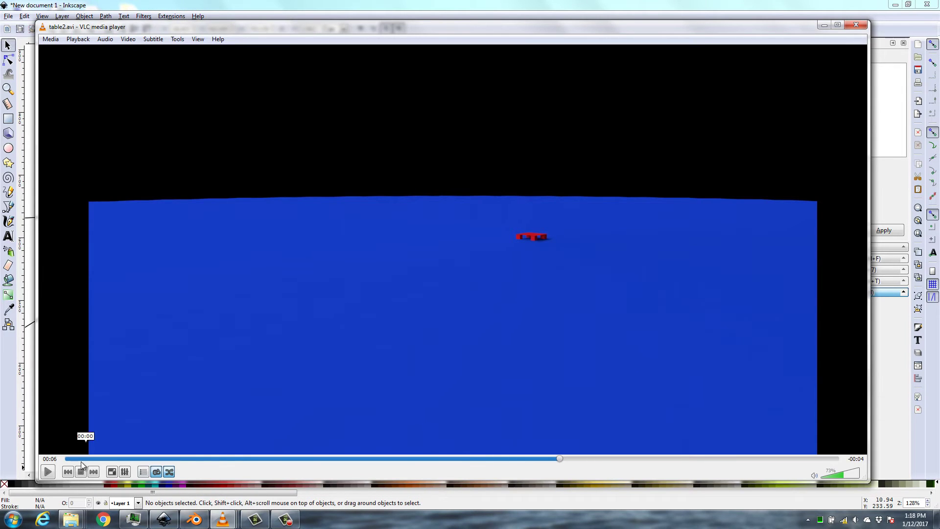
pyautogui.click(74, 459)
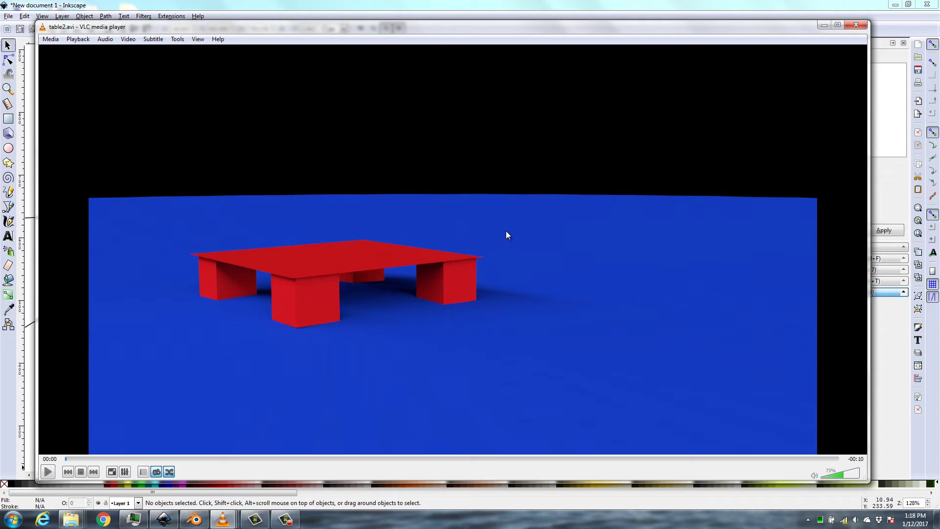
pyautogui.click(47, 471)
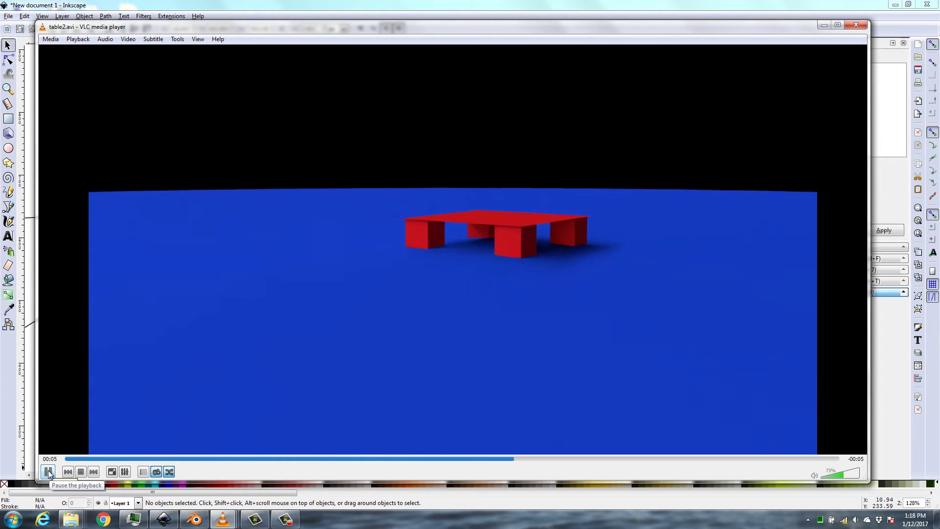
pyautogui.press('space')
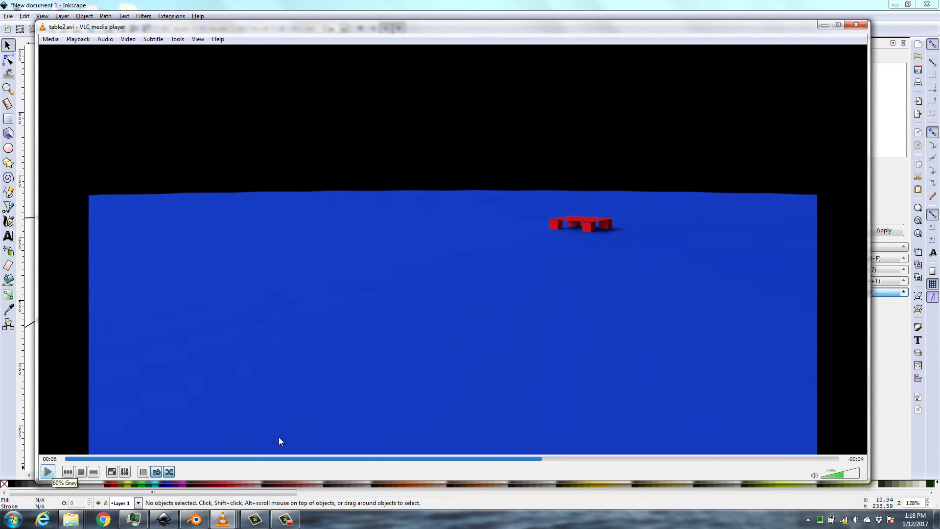
pyautogui.click(825, 25)
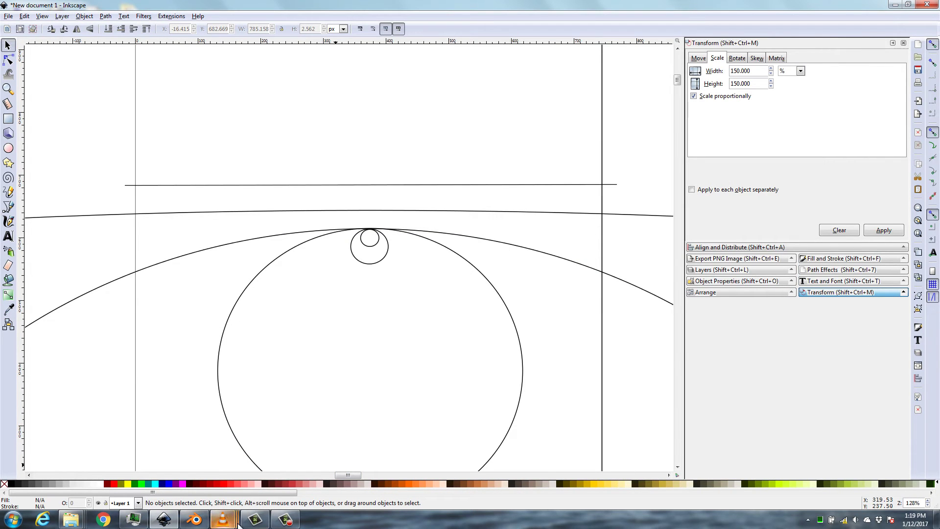
# Switch to Blender and scrub the horizon animation from the start to frame 151, compare frame 150, and return to the first frames
pyautogui.click(194, 520)
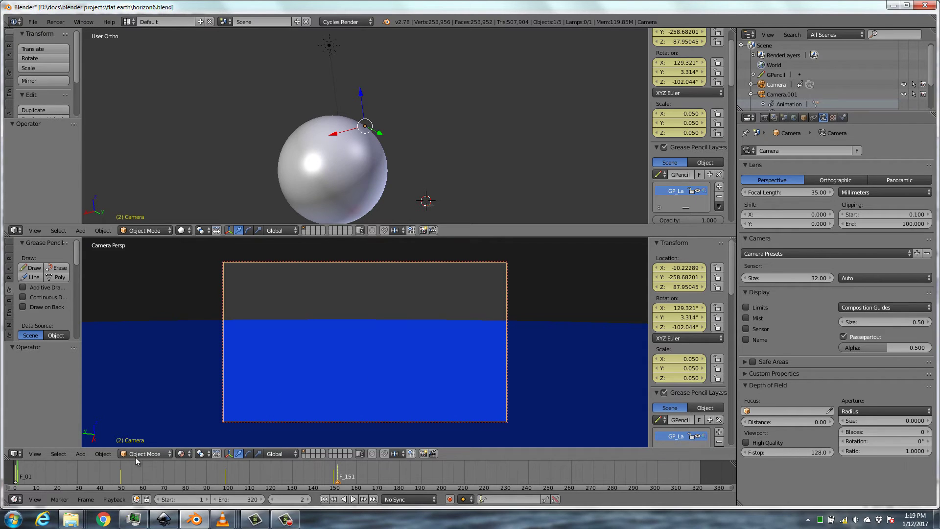
pyautogui.hotkey('alt', 'a')
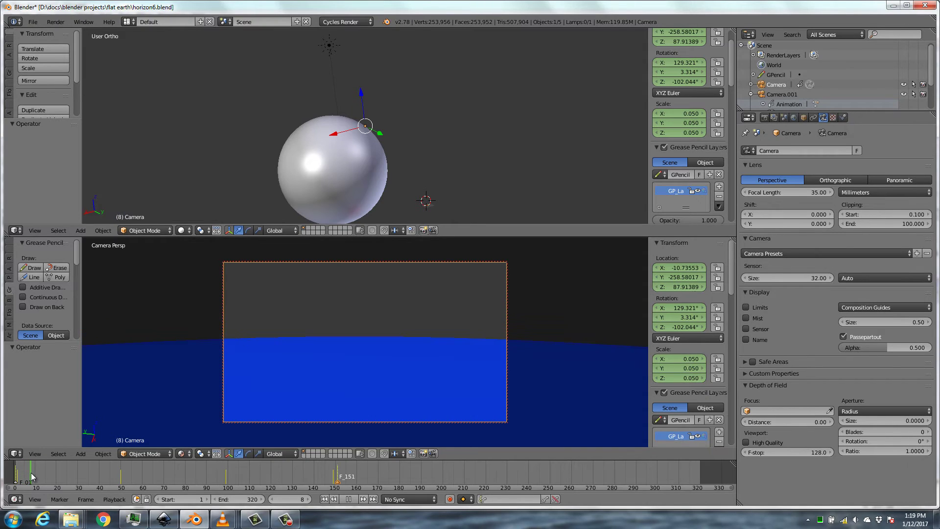
pyautogui.moveTo(31, 471); pyautogui.dragTo(96, 473)
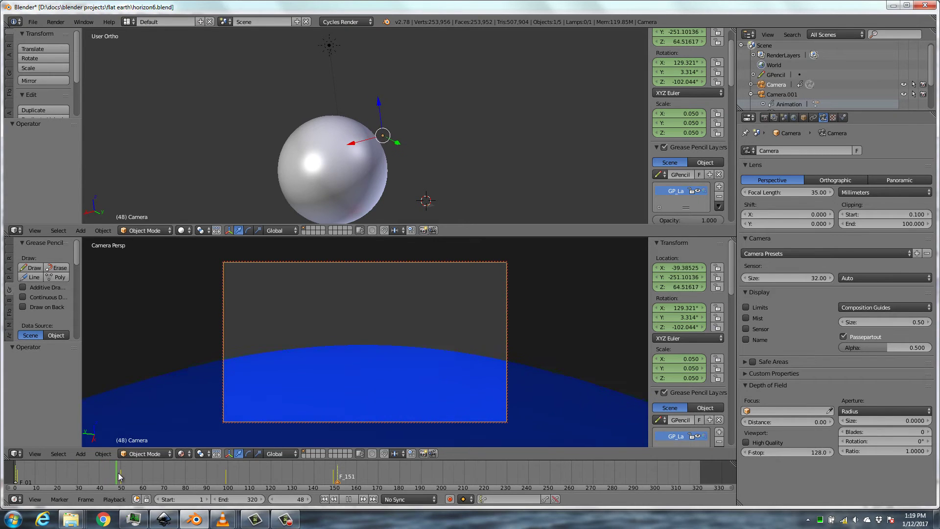
pyautogui.moveTo(138, 473); pyautogui.dragTo(338, 475)
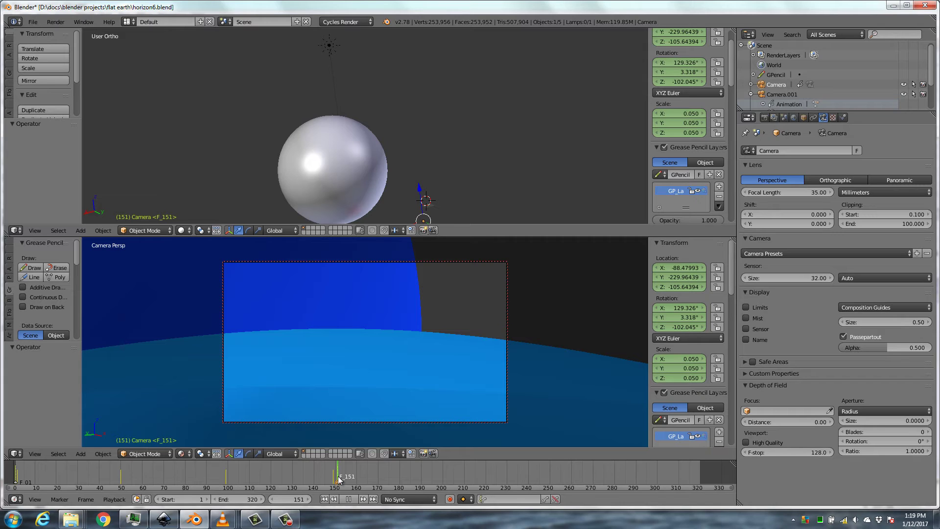
pyautogui.moveTo(338, 478)
pyautogui.mouseDown()
pyautogui.moveTo(491, 480)
pyautogui.moveTo(335, 479)
pyautogui.mouseUp()
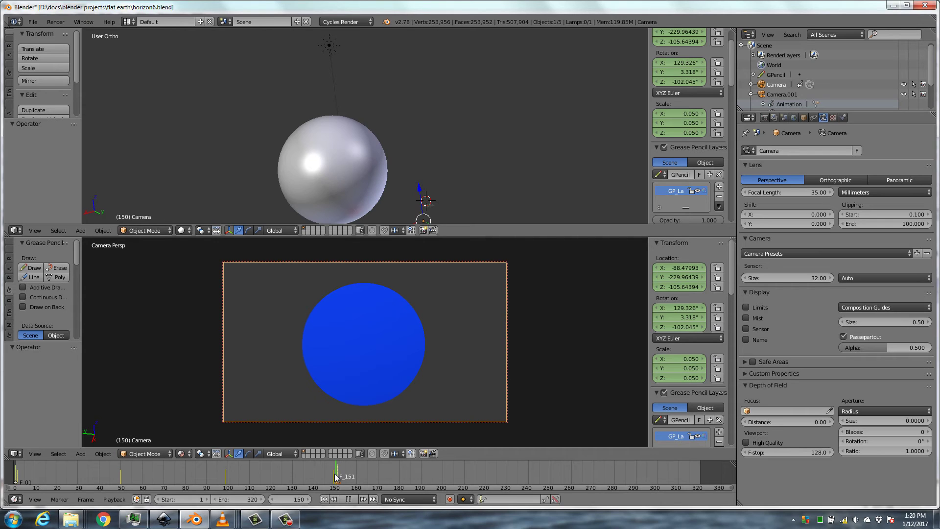
pyautogui.moveTo(336, 475); pyautogui.dragTo(21, 476)
# Open the recent file table on sphere2.blend
pyautogui.click(33, 21)
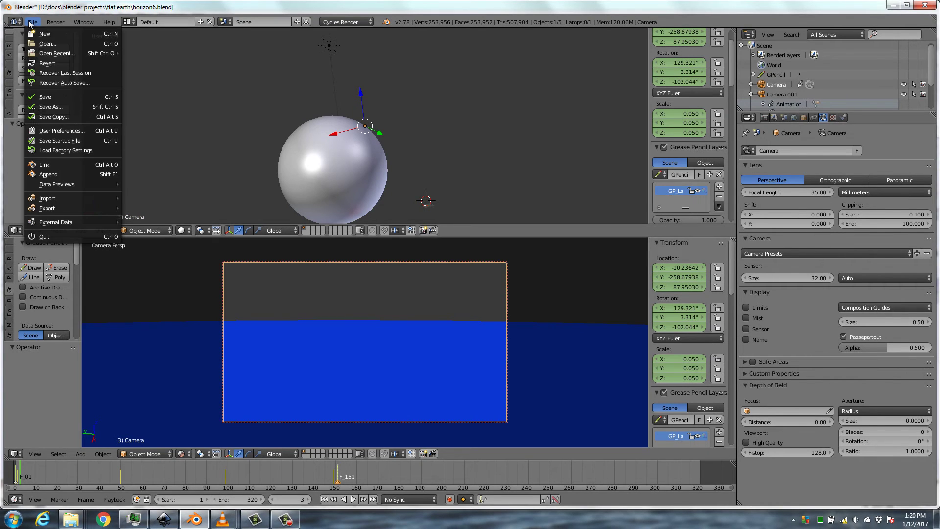
pyautogui.moveTo(53, 55)
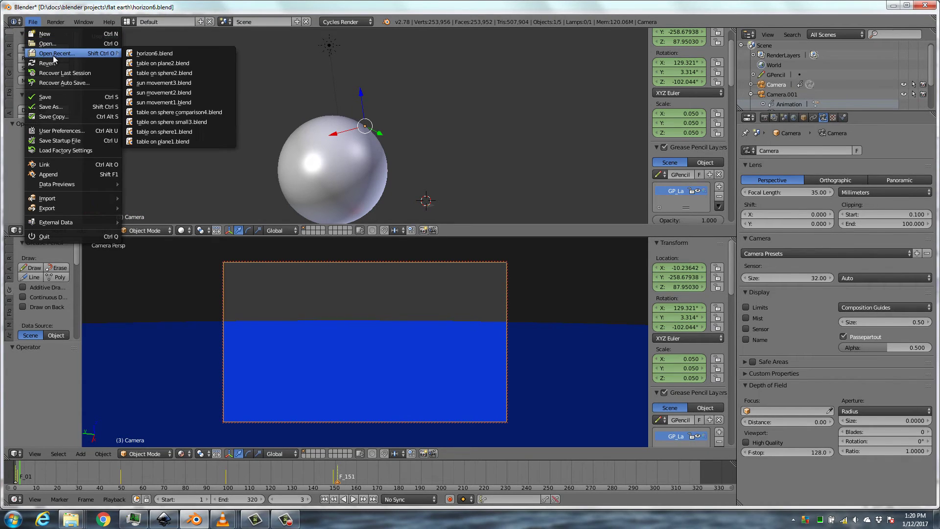
pyautogui.click(155, 72)
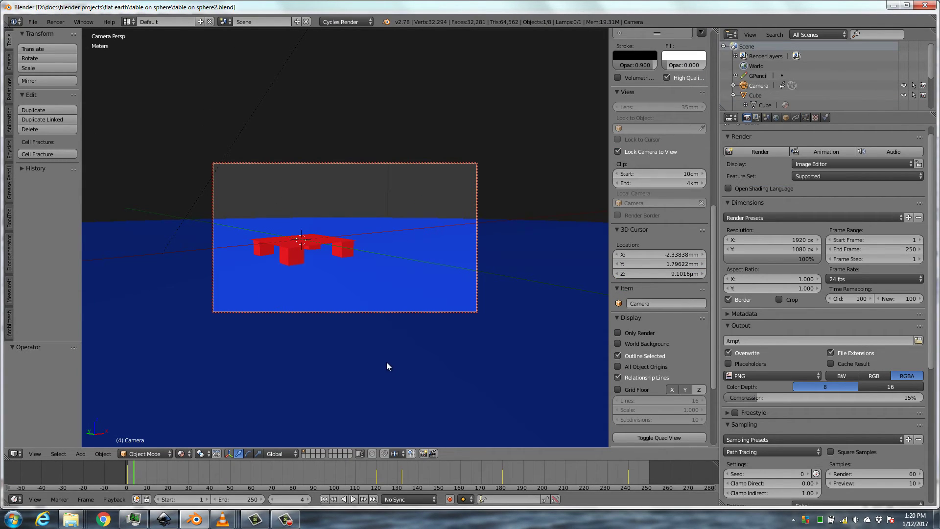
# Leave the camera view and examine the camera and red table up close on the sphere's top, then the whole sphere from afar
pyautogui.press('KP_0')
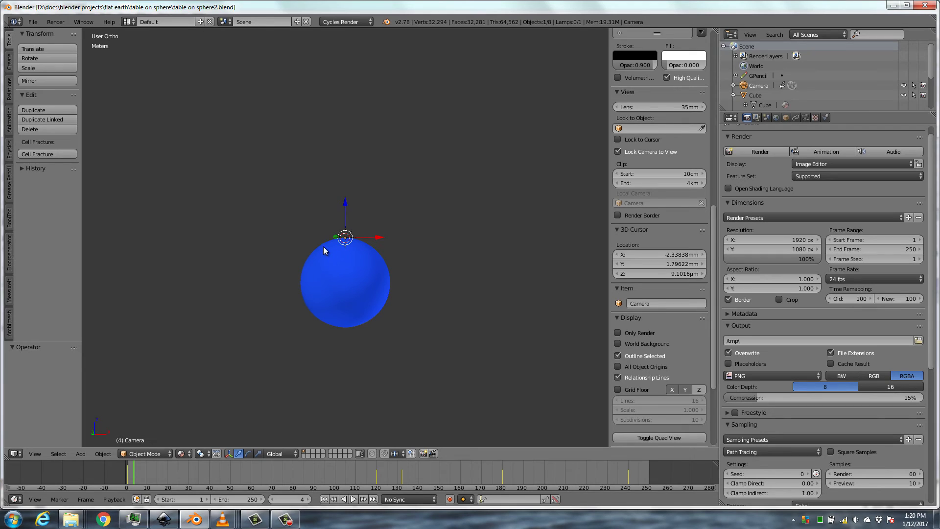
pyautogui.scroll(2, 350, 264)
pyautogui.scroll(15, 350, 263)
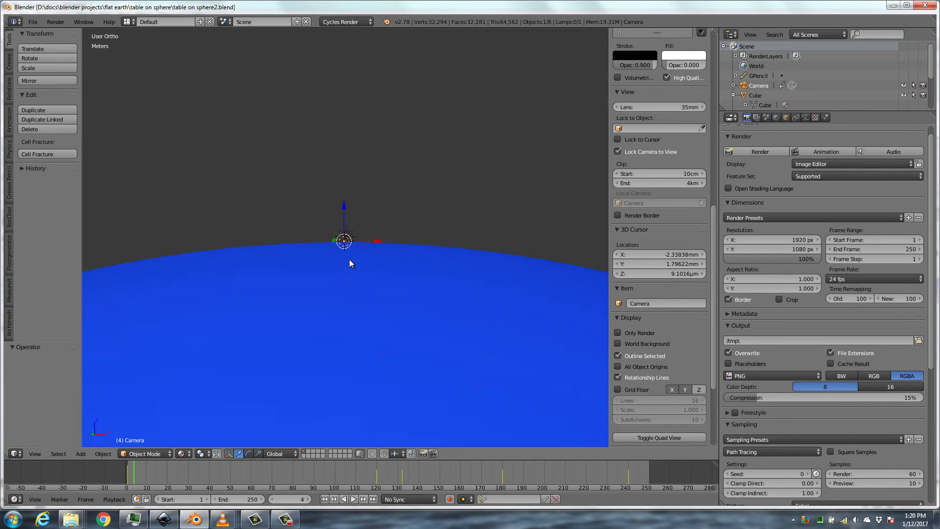
pyautogui.scroll(10, 350, 263)
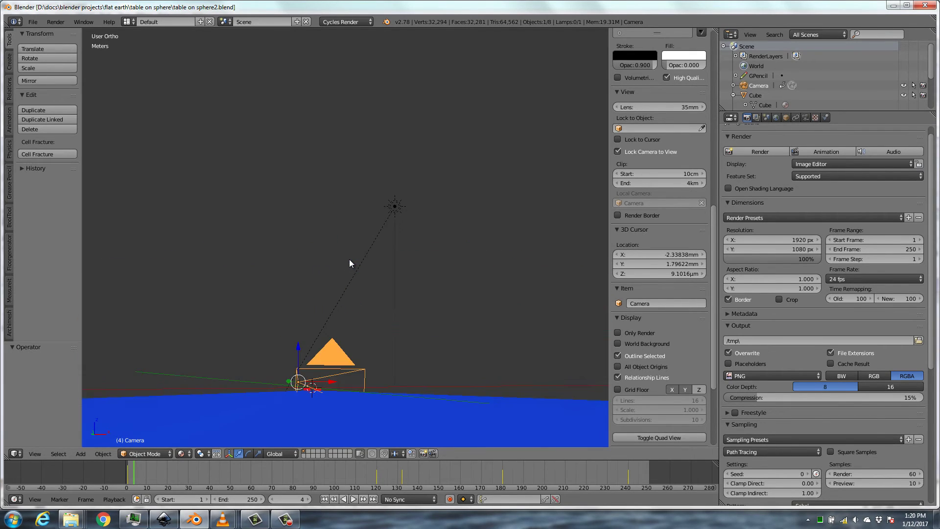
pyautogui.scroll(-2, 350, 264)
pyautogui.keyDown('shift'); pyautogui.moveTo(408, 405); pyautogui.dragTo(415, 344, button='middle'); pyautogui.keyUp('shift')
pyautogui.scroll(2, 416, 343)
pyautogui.keyDown('shift'); pyautogui.moveTo(424, 400); pyautogui.dragTo(439, 252, button='middle'); pyautogui.keyUp('shift')
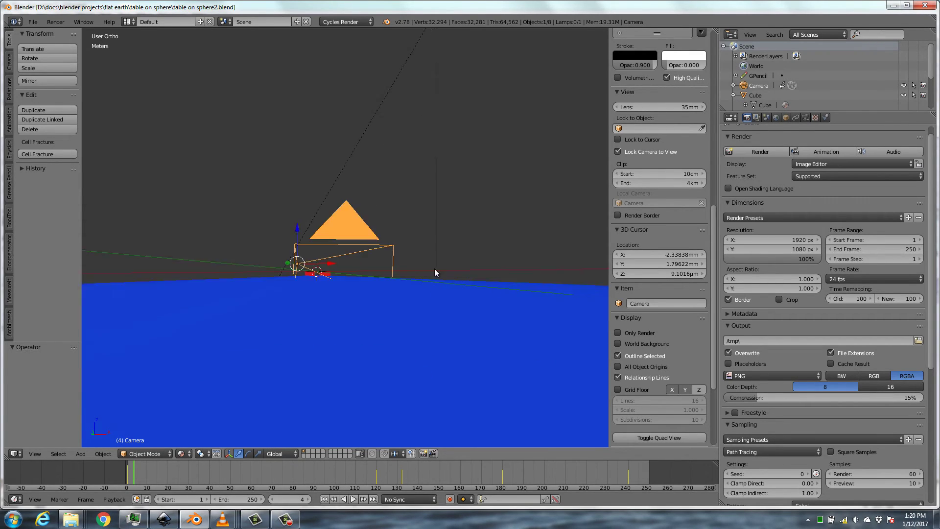
pyautogui.scroll(4, 440, 284)
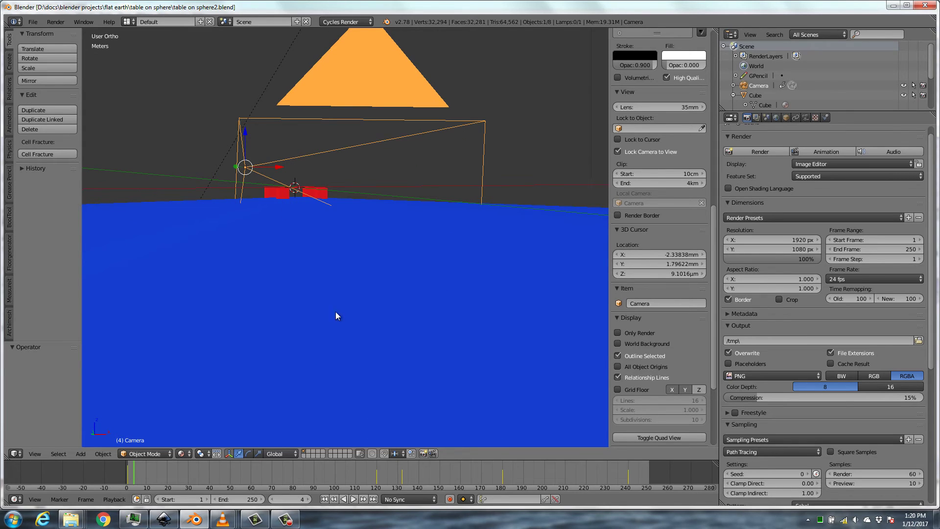
pyautogui.keyDown('shift'); pyautogui.scroll(2, 390, 382); pyautogui.keyUp('shift')
pyautogui.scroll(4, 308, 268)
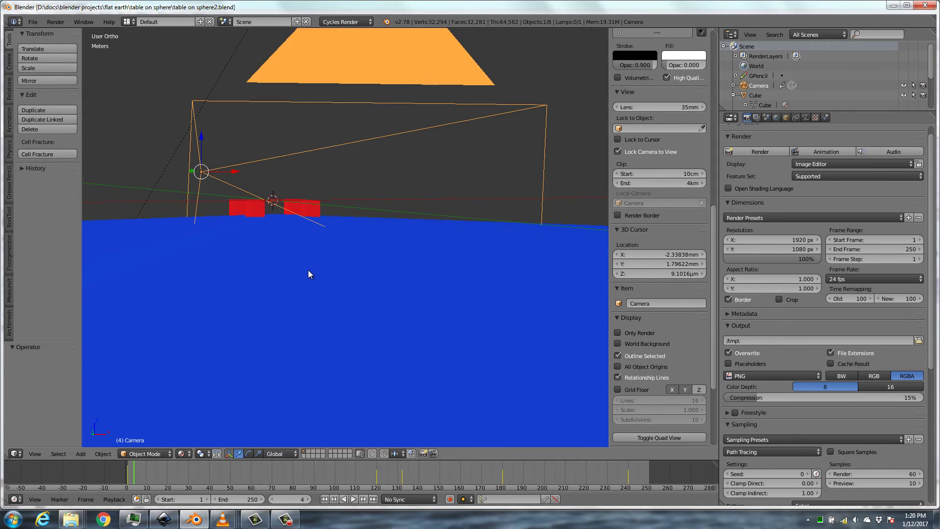
pyautogui.scroll(-6, 299, 287)
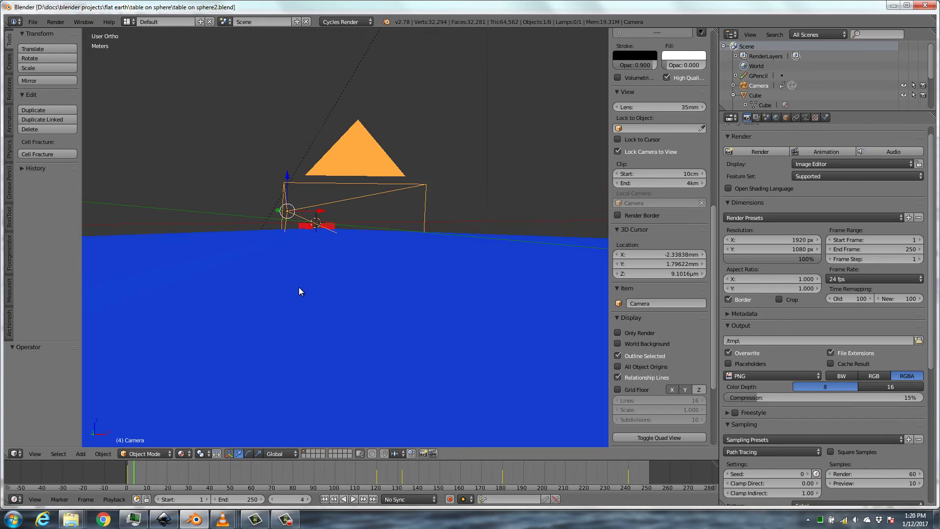
pyautogui.scroll(-5, 337, 308)
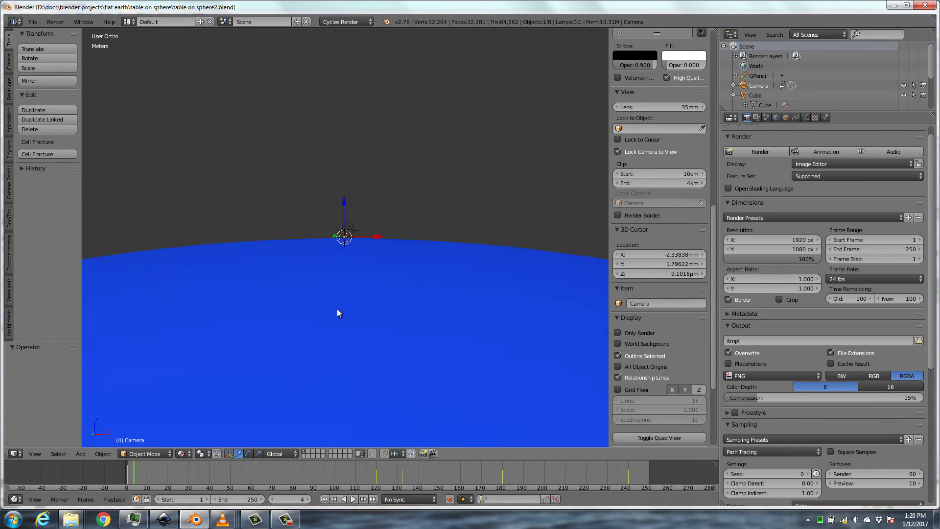
pyautogui.scroll(-8, 337, 310)
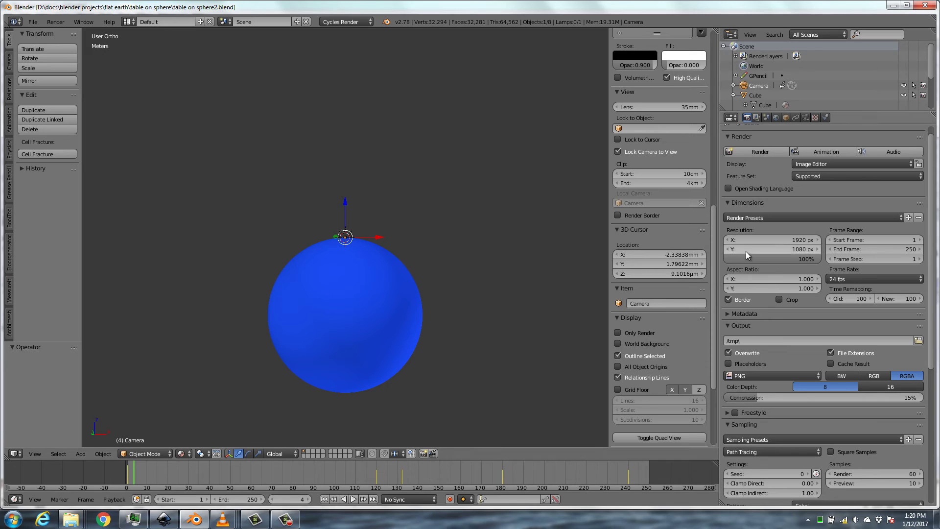
# Select the Sphere object and display its transform values and dimensions
pyautogui.moveTo(714, 132); pyautogui.dragTo(720, 44)
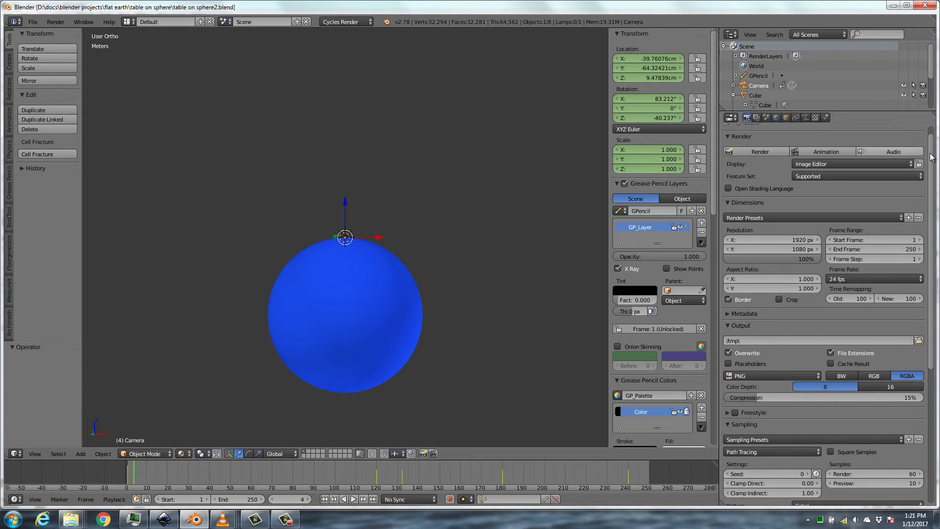
pyautogui.moveTo(932, 76); pyautogui.dragTo(933, 112)
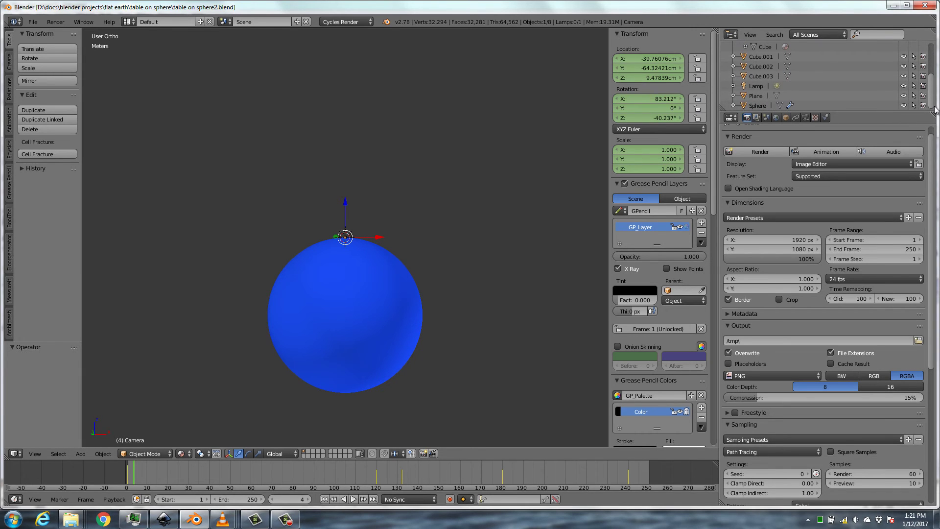
pyautogui.click(756, 105)
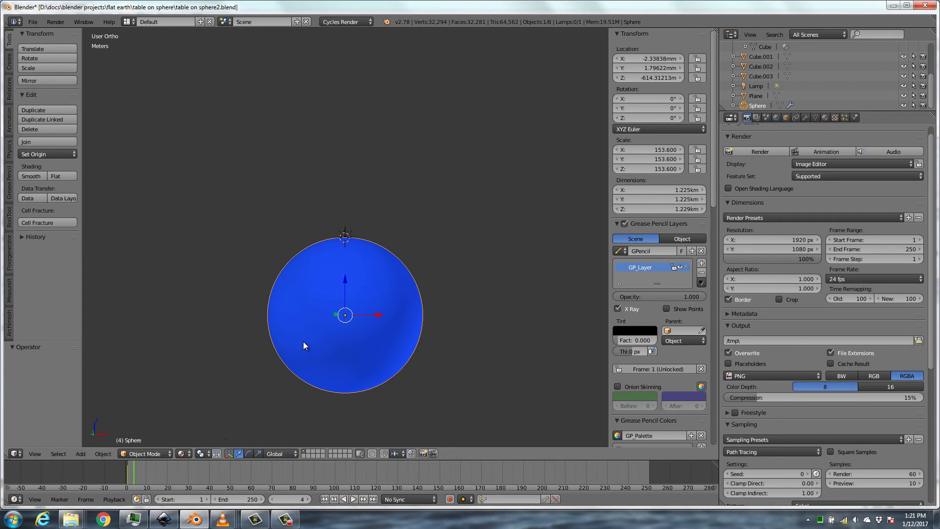
# Play the animation through the camera view, stop it, and switch to the circle drawing in Inkscape
pyautogui.press('KP_0')
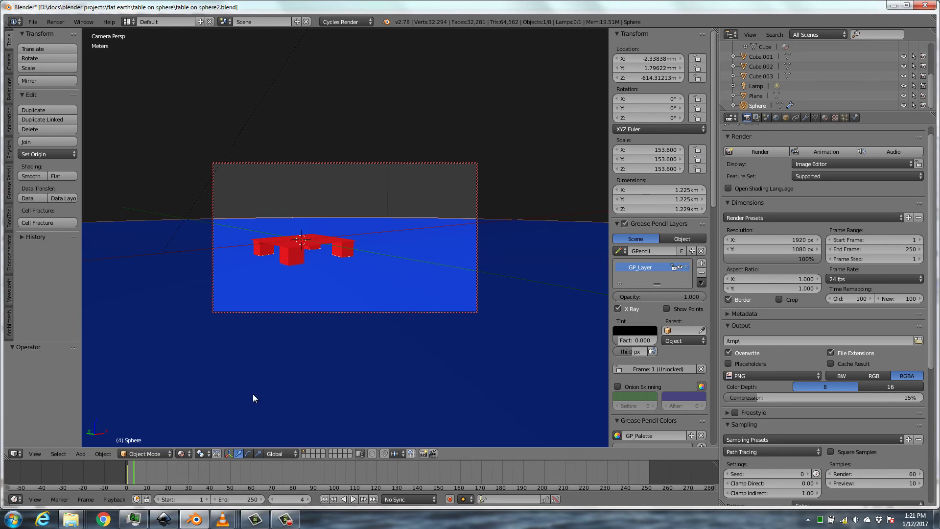
pyautogui.hotkey('alt', 'a')
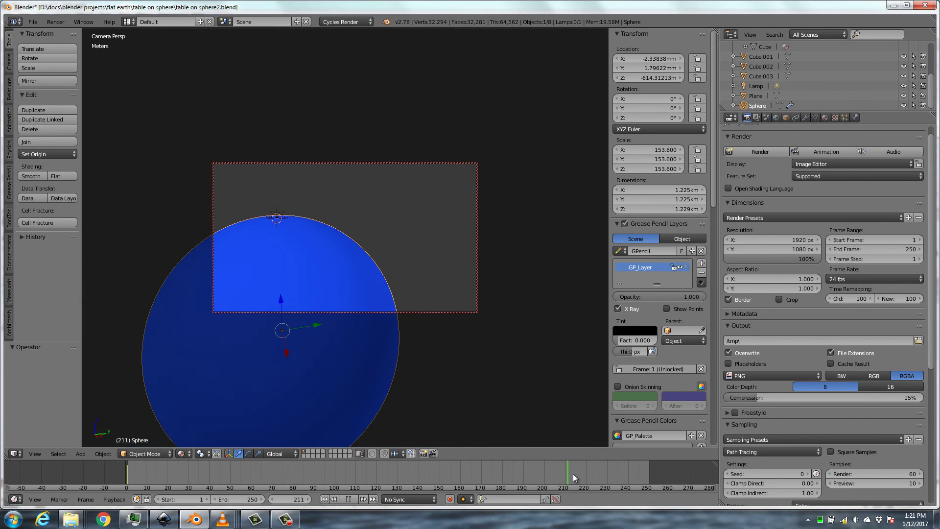
pyautogui.hotkey('alt', 'a')
pyautogui.click(164, 520)
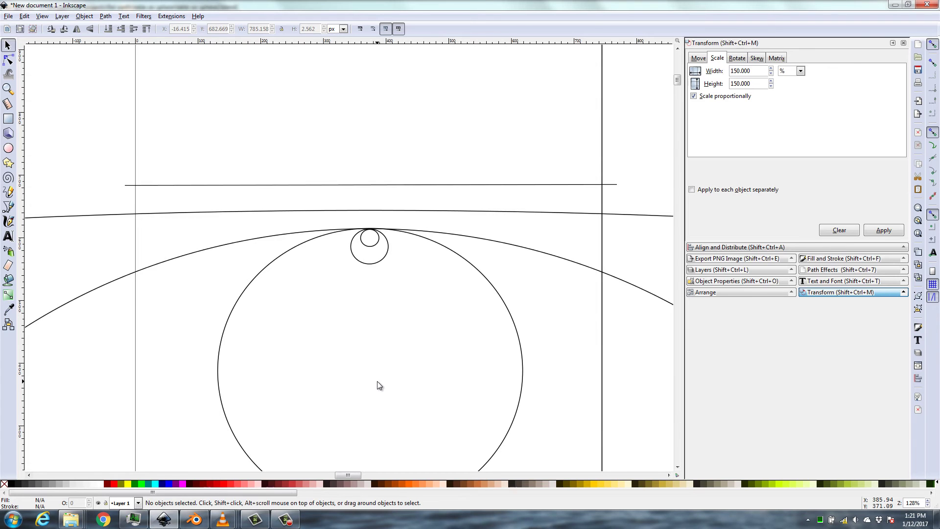